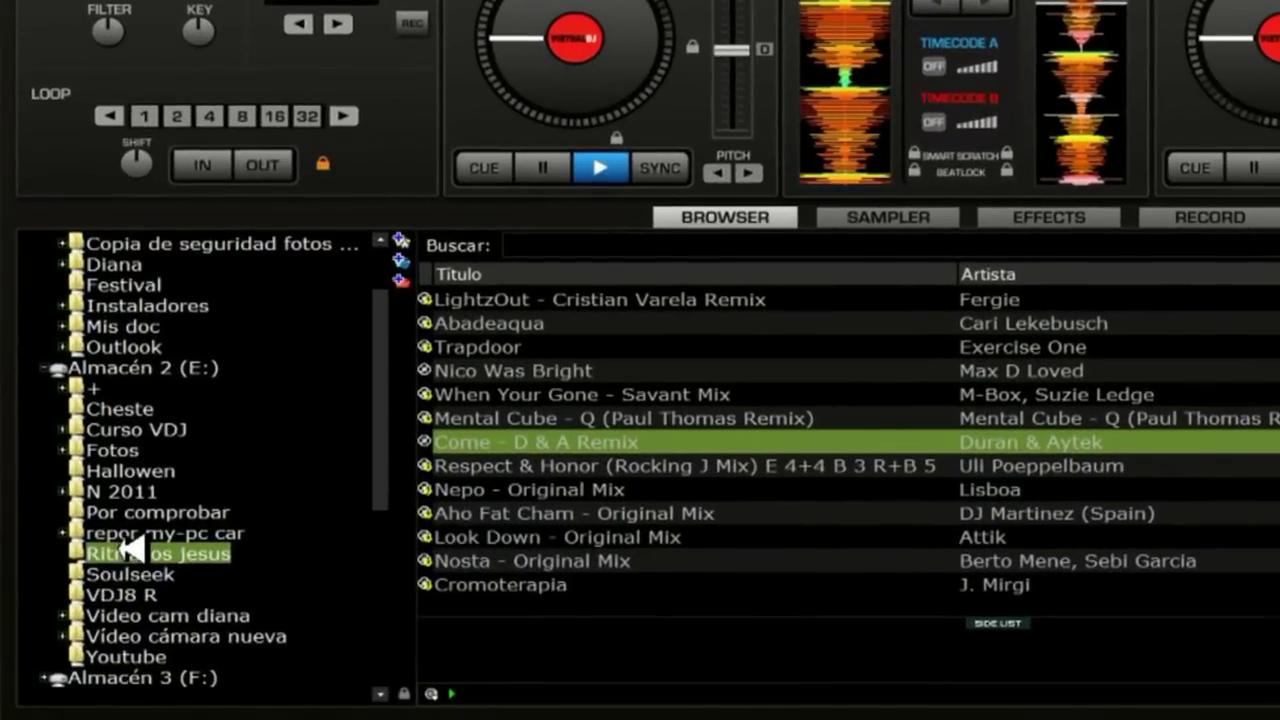
Step: Browse the tracks in the Ritmillos folder on Almacén 2 (E:), checking several titles between GSXR 810 and LightzOut
left_click(87, 607)
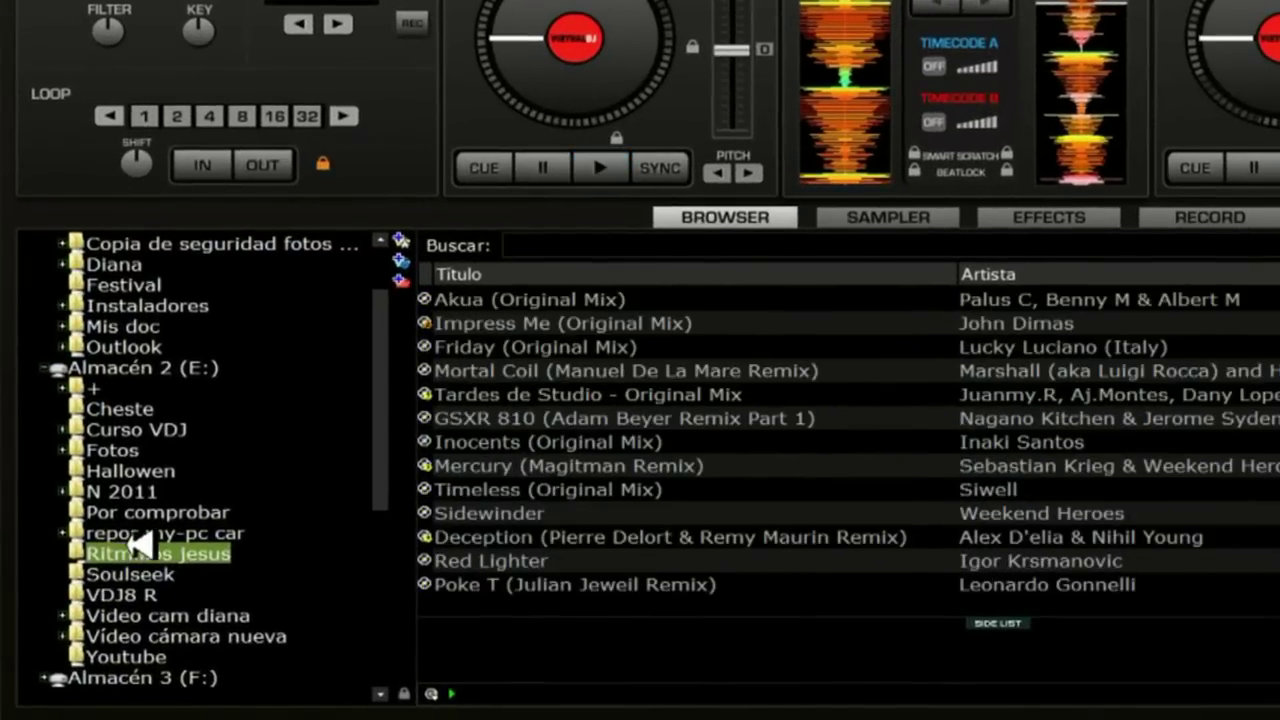
left_click(533, 418)
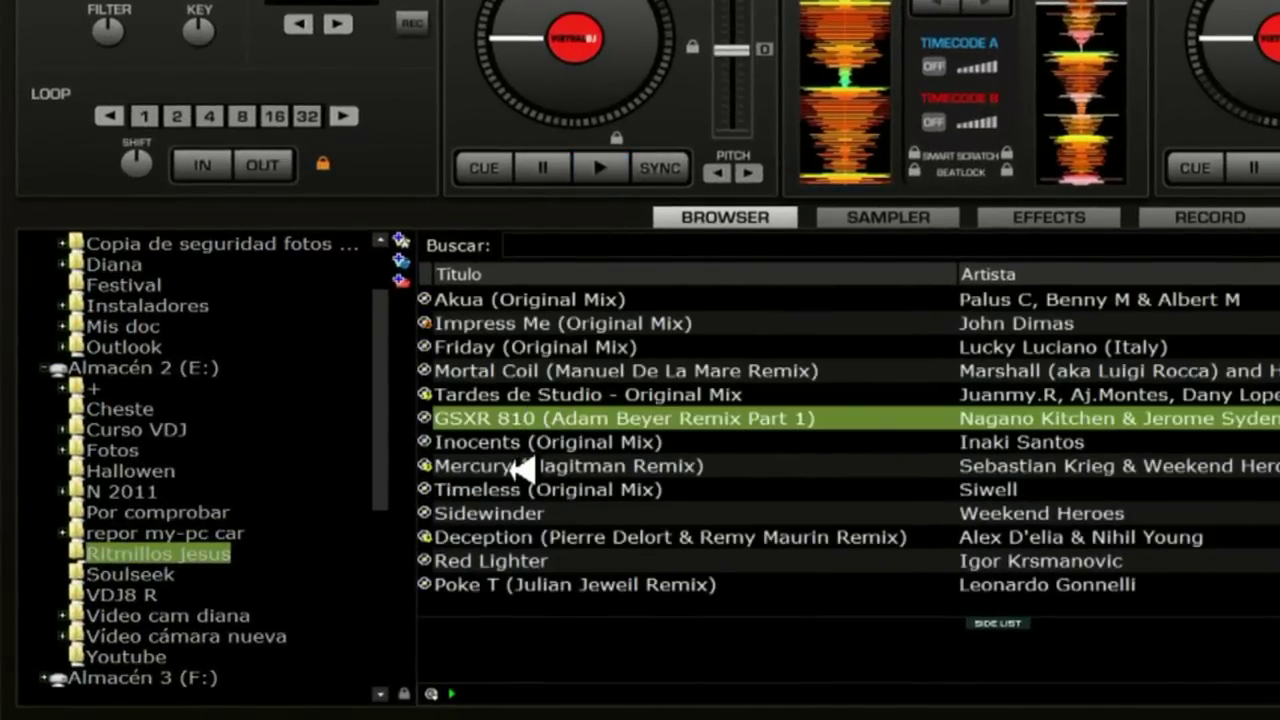
left_click(520, 468)
scroll(530, 468, "down", 1)
left_click(512, 492)
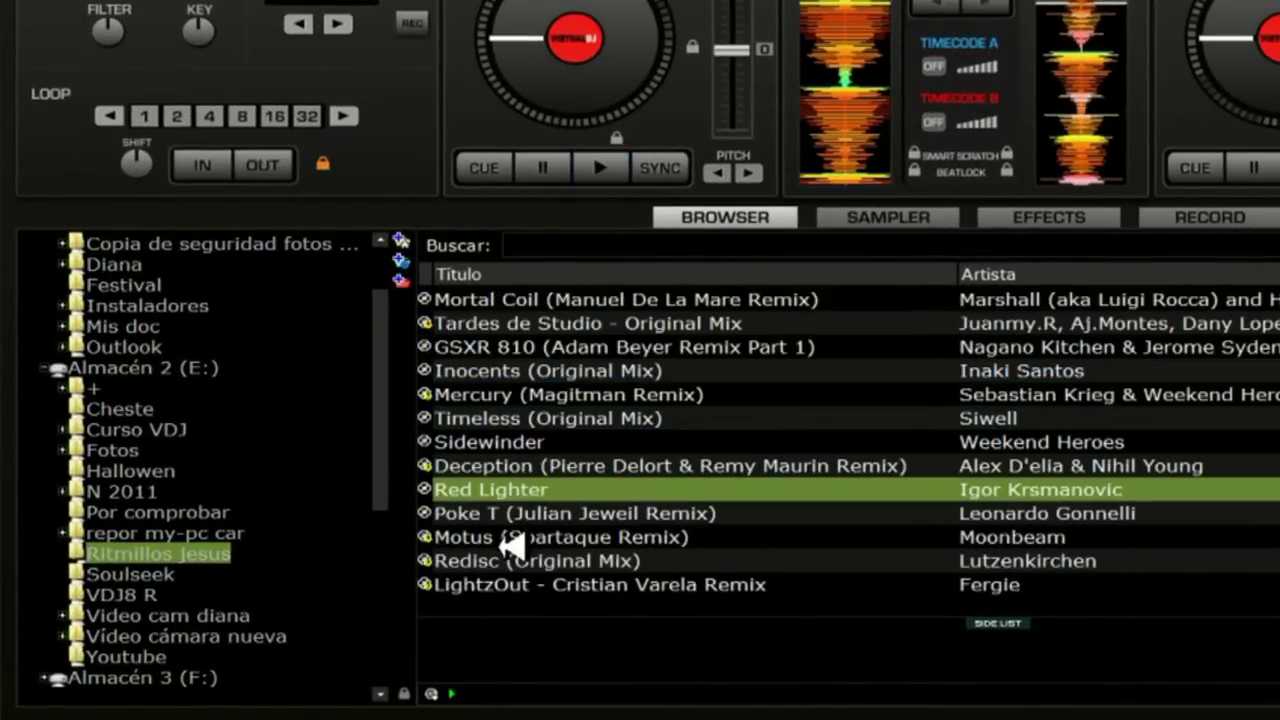
left_click(514, 540)
left_click(512, 582)
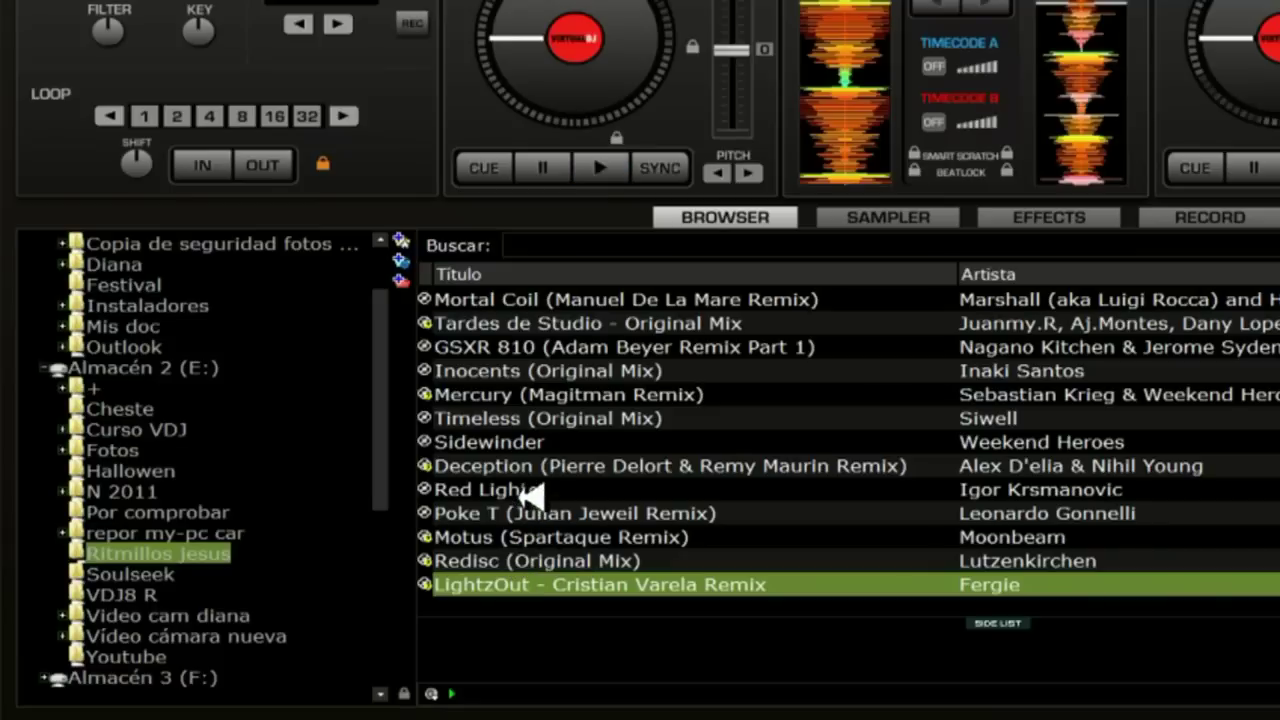
left_click(522, 490)
left_click(540, 395)
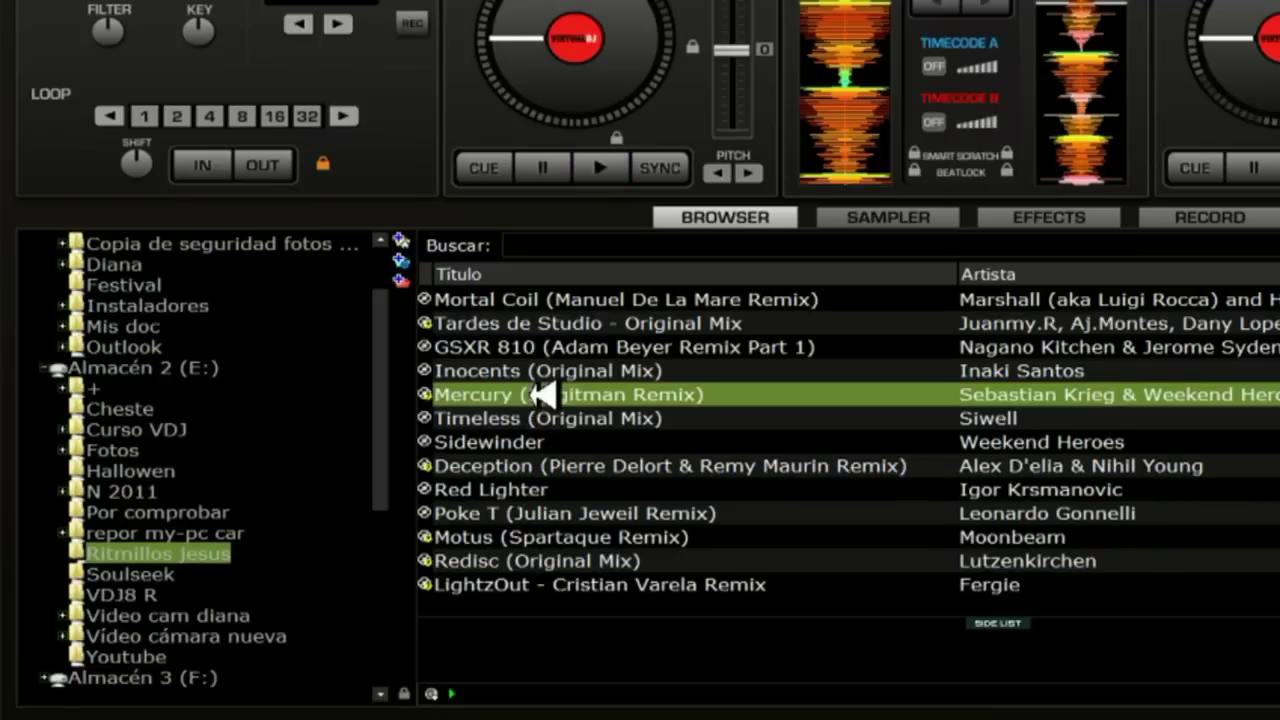
left_click(557, 347)
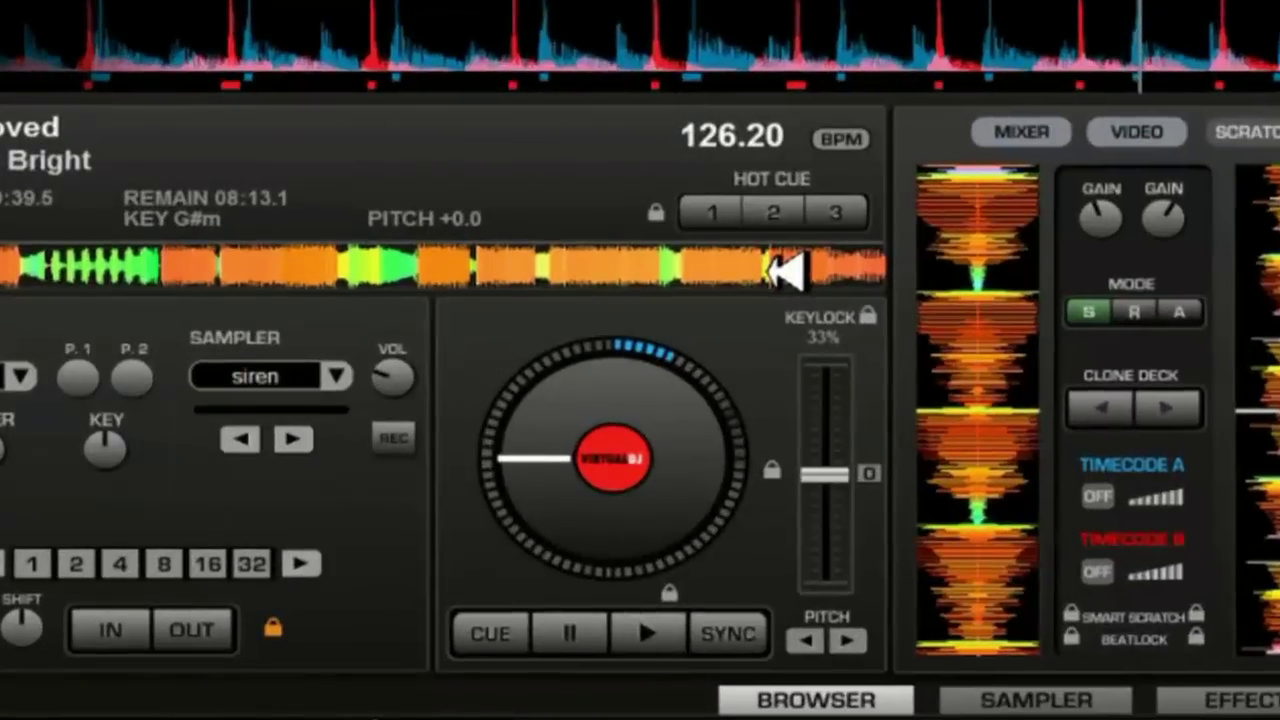
Step: Move deck 1's playback near the end of its track, and raise deck 2's volume slightly during the mix
left_click(785, 270)
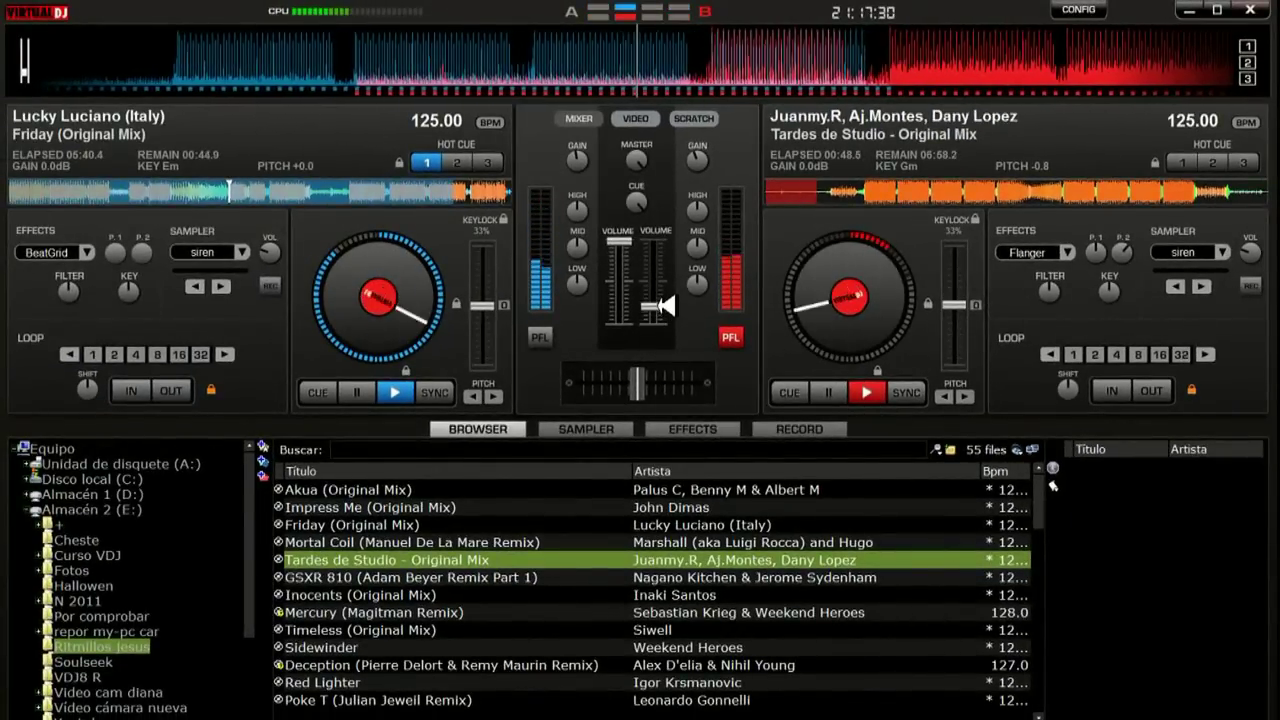
left_click_drag(665, 306, 665, 295)
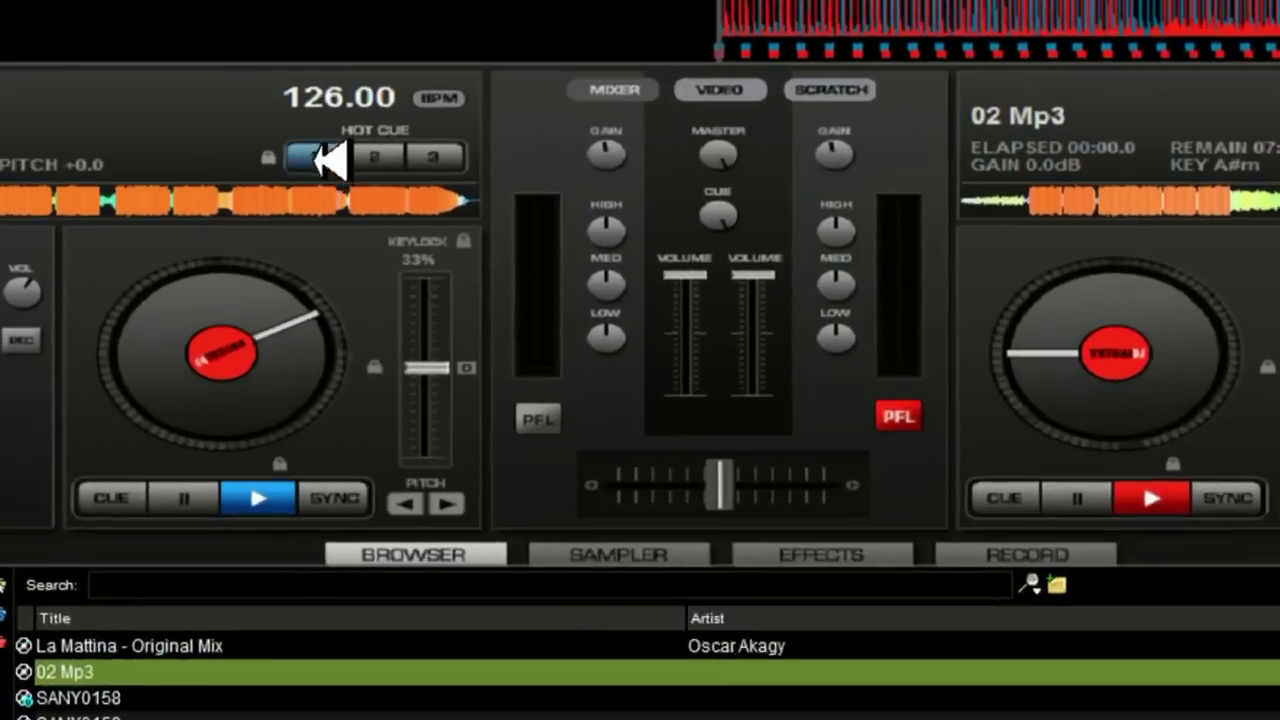
Step: Play deck 1 from near the final section of its track and route it to the headphones with PFL
left_click(333, 130)
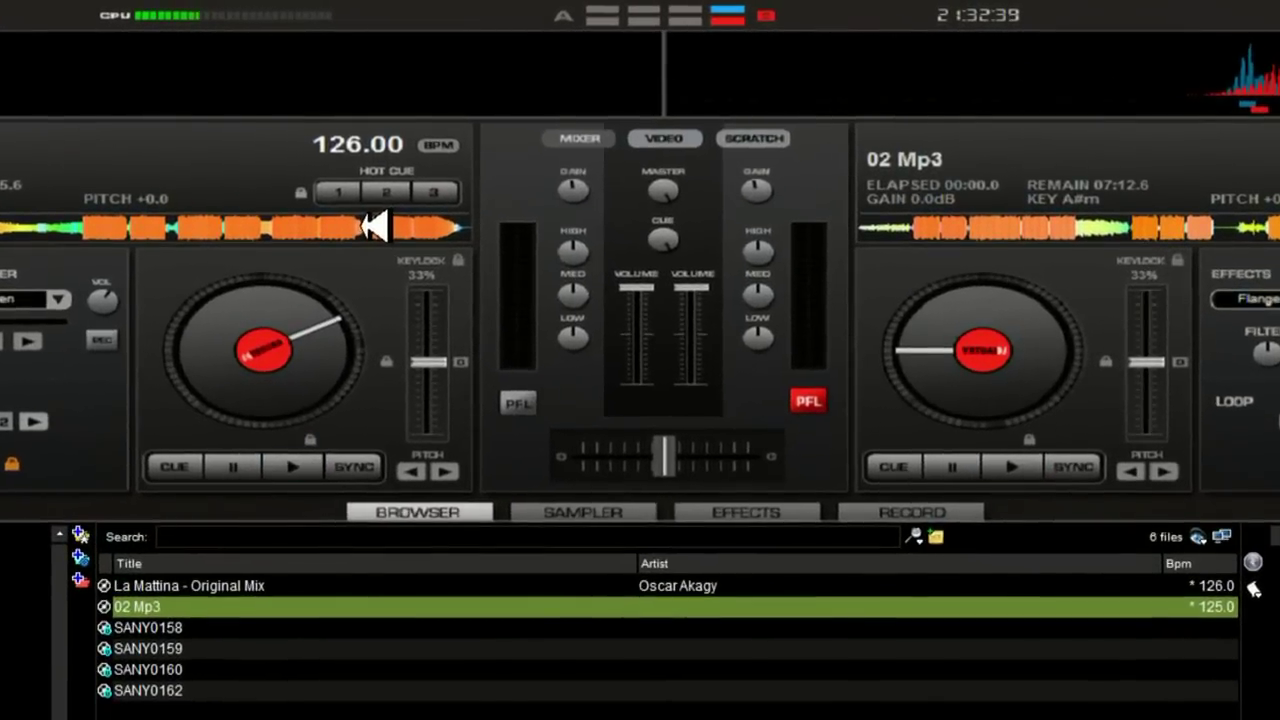
left_click(469, 370)
left_click(305, 466)
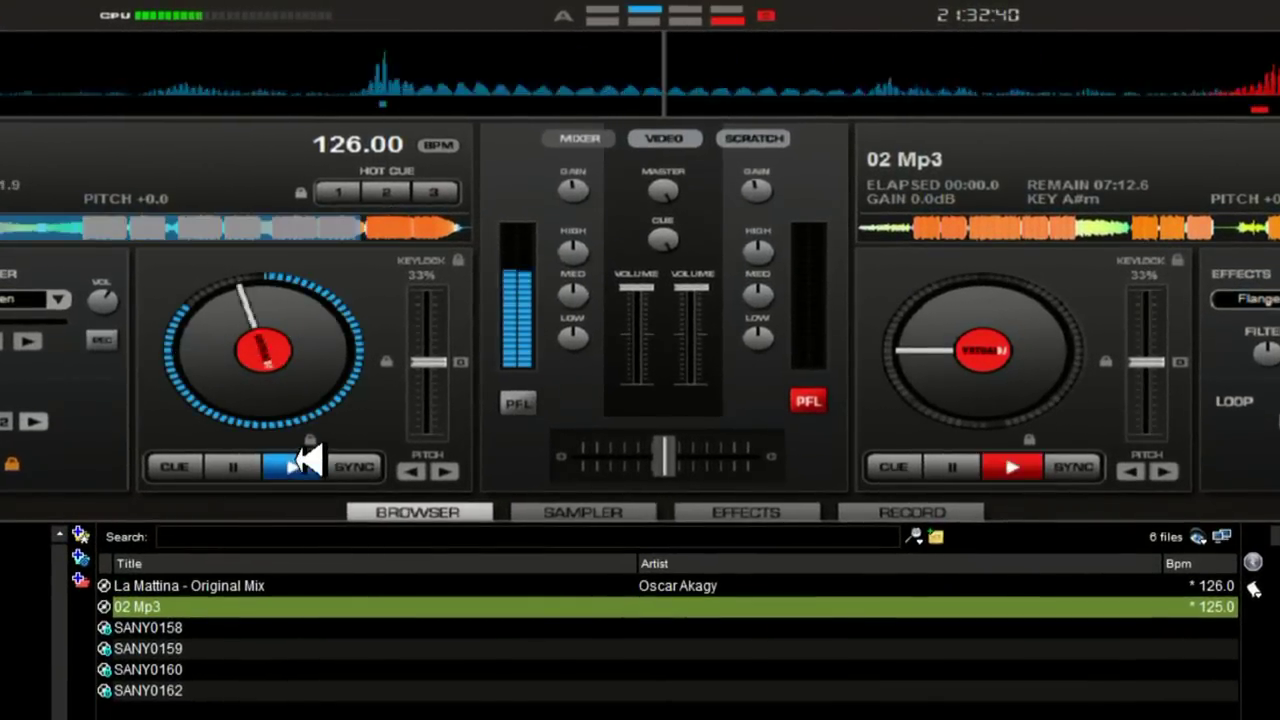
left_click(517, 402)
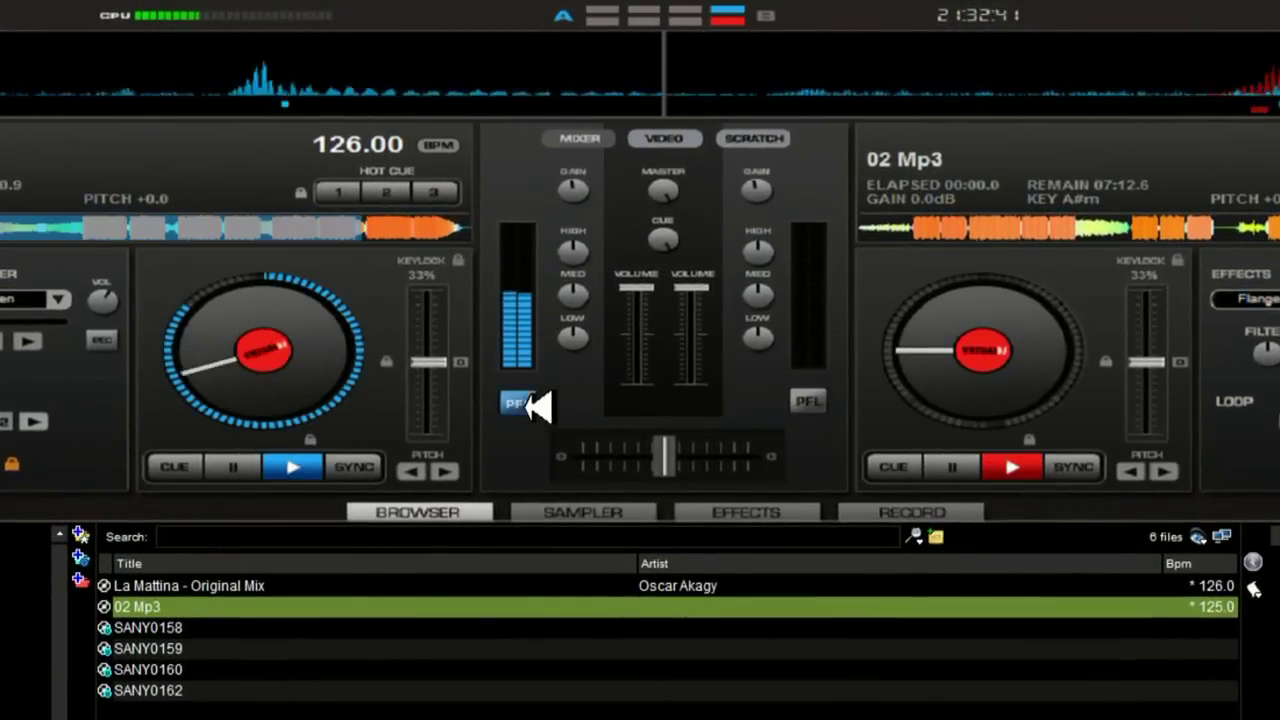
Step: Pause deck 1, align the strong beat's waveform peak with the playhead, and store that point as hot cue 1
left_click(255, 468)
left_click_drag(377, 63, 669, 75)
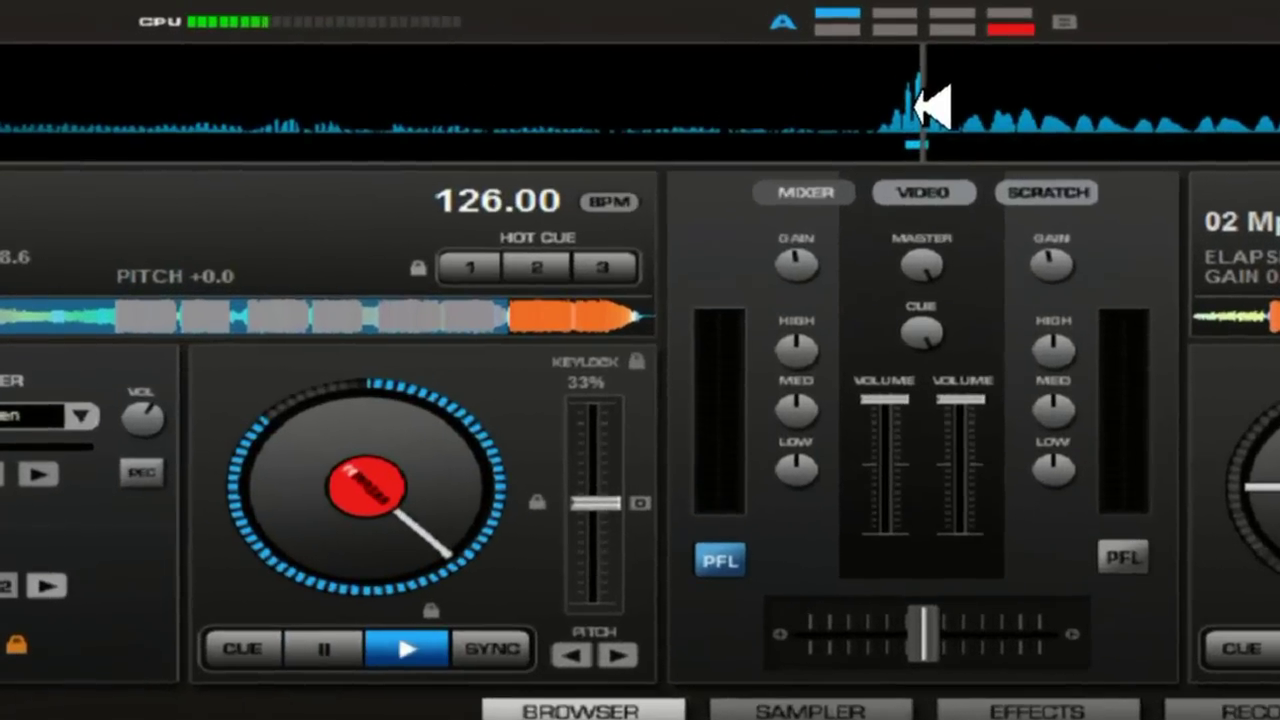
left_click(372, 212)
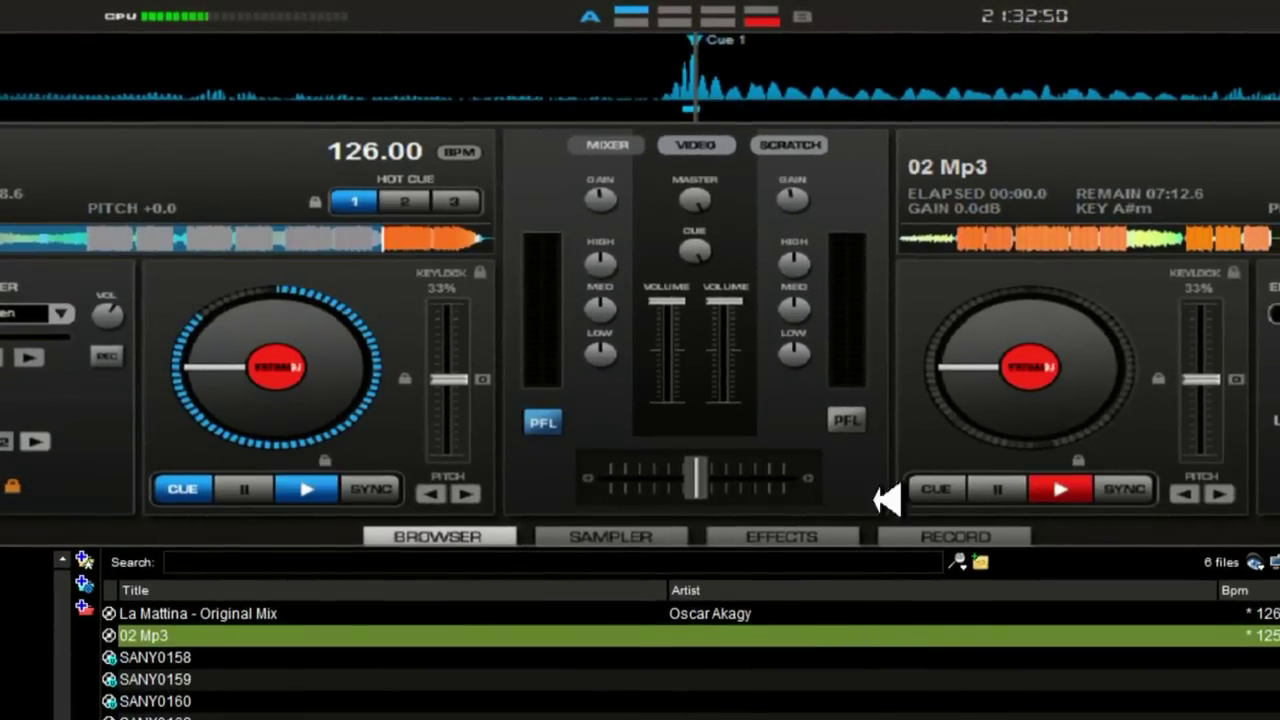
Step: Monitor deck 2 with PFL, play the intro of 02 Mp3 to find where its main beat enters, and stop there
left_click(842, 420)
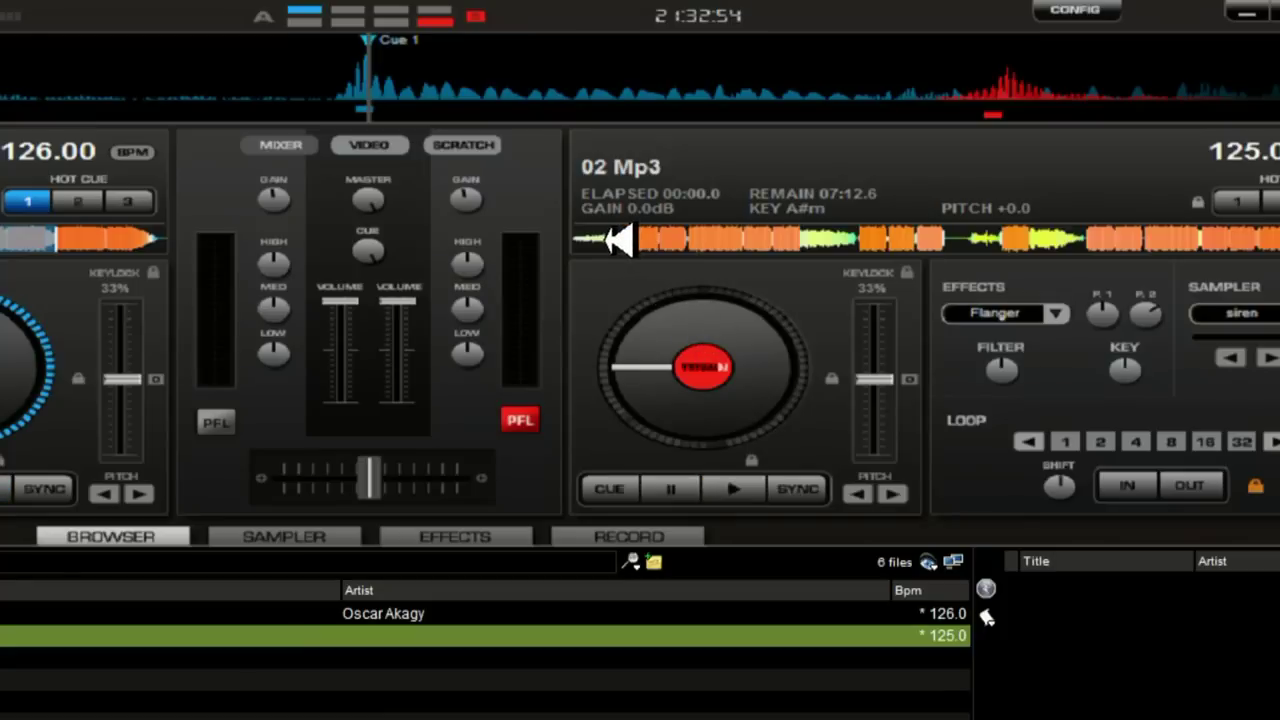
left_click(620, 240)
left_click(757, 487)
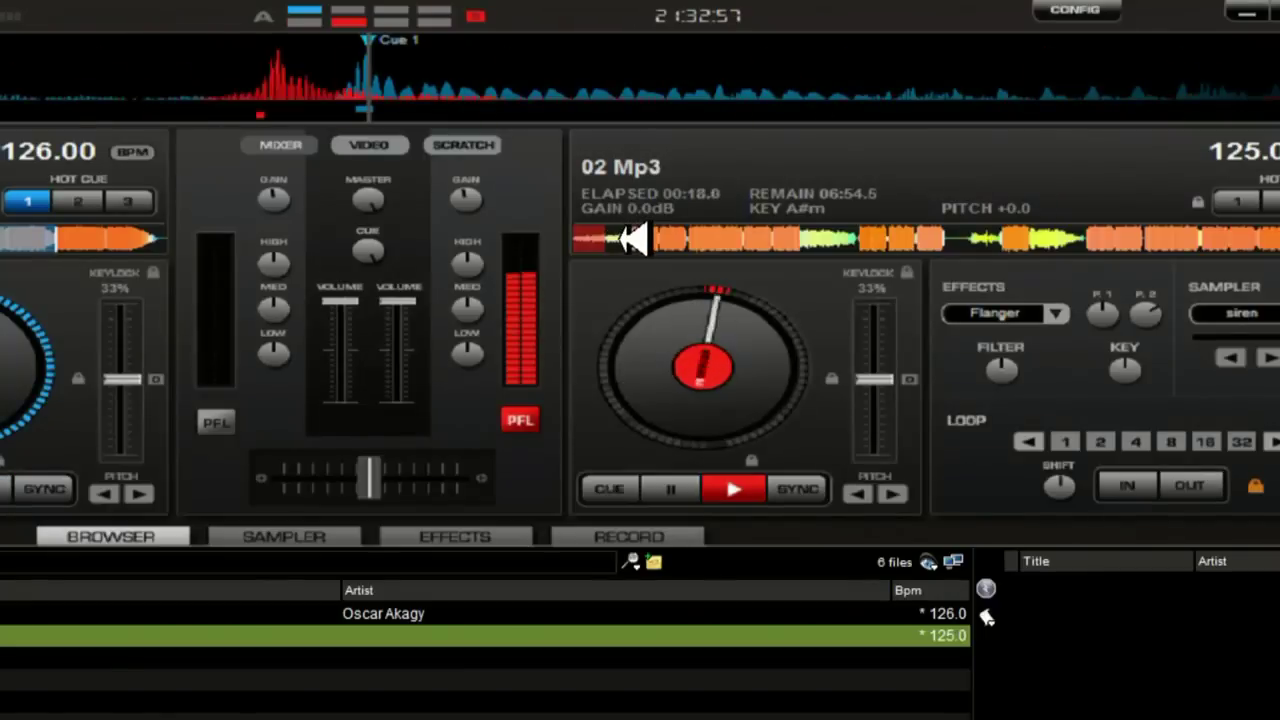
left_click(625, 238)
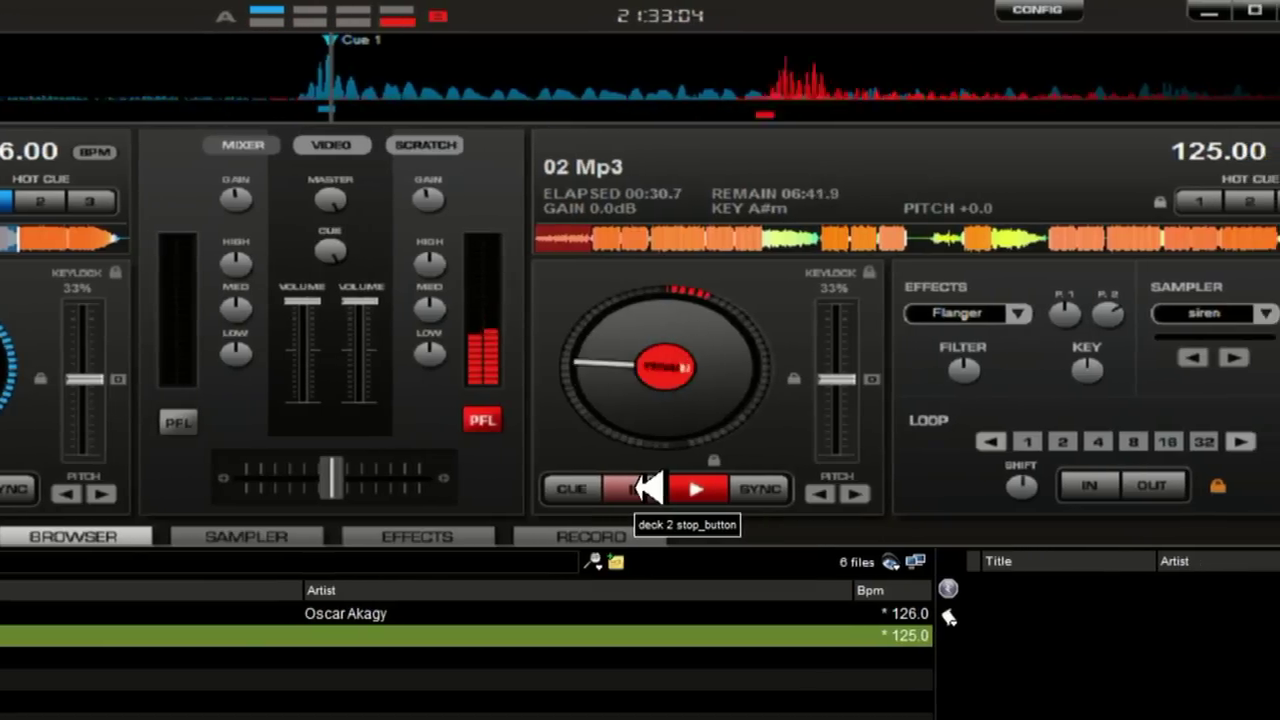
left_click(660, 488)
key("space")
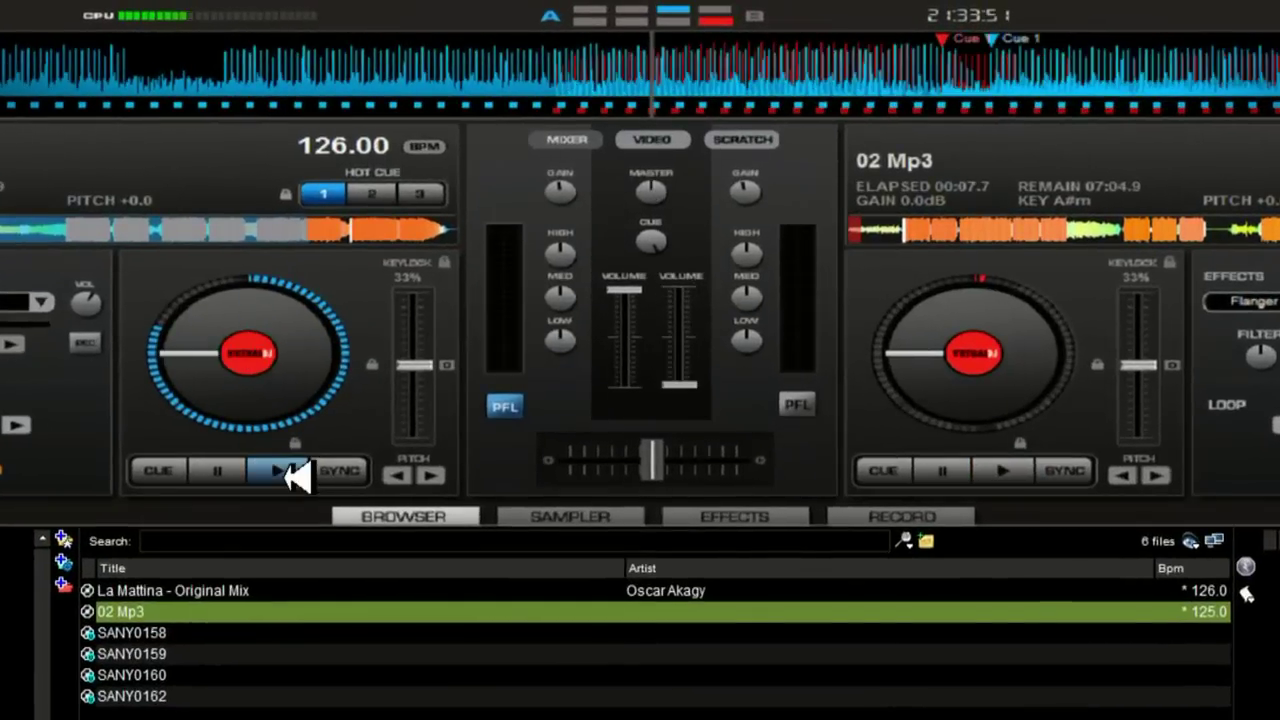
Step: Start the incoming track on deck 2 alongside deck 1 and gradually raise deck 2's volume to about 46%
left_click(1008, 468)
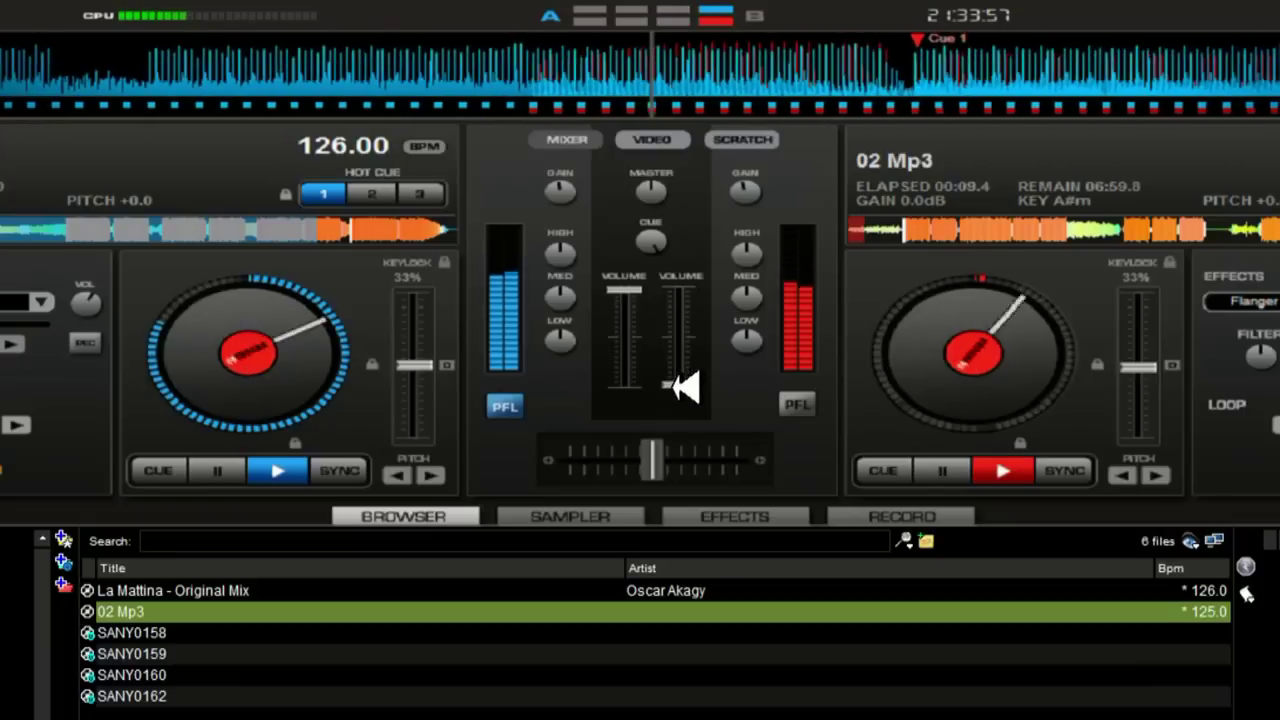
left_click_drag(686, 377, 686, 362)
mouse_move(694, 366)
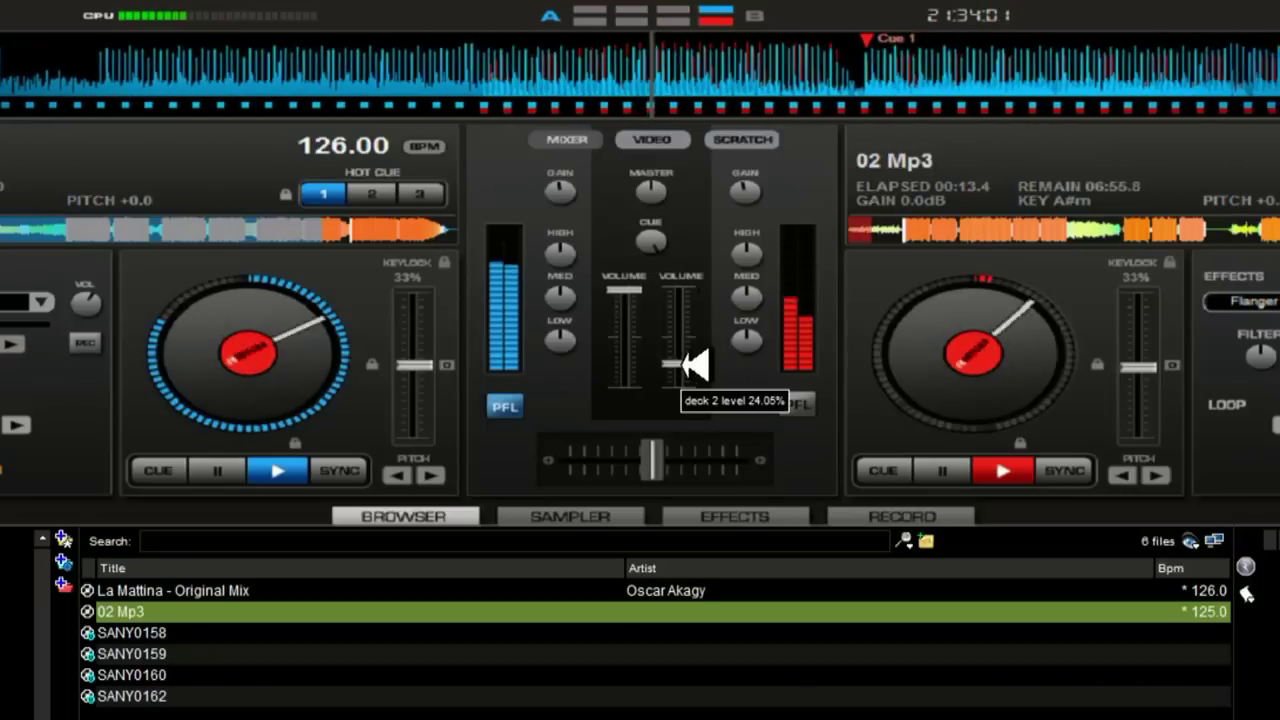
left_click_drag(694, 366, 698, 343)
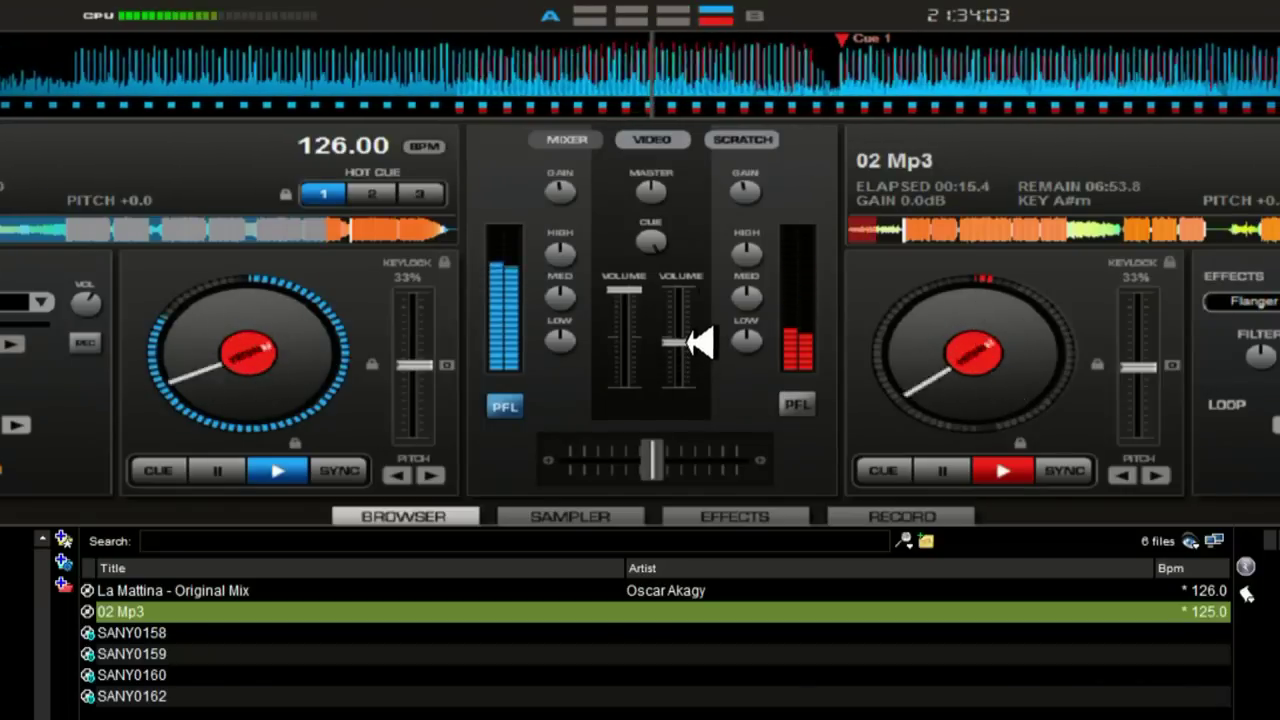
mouse_move(698, 343)
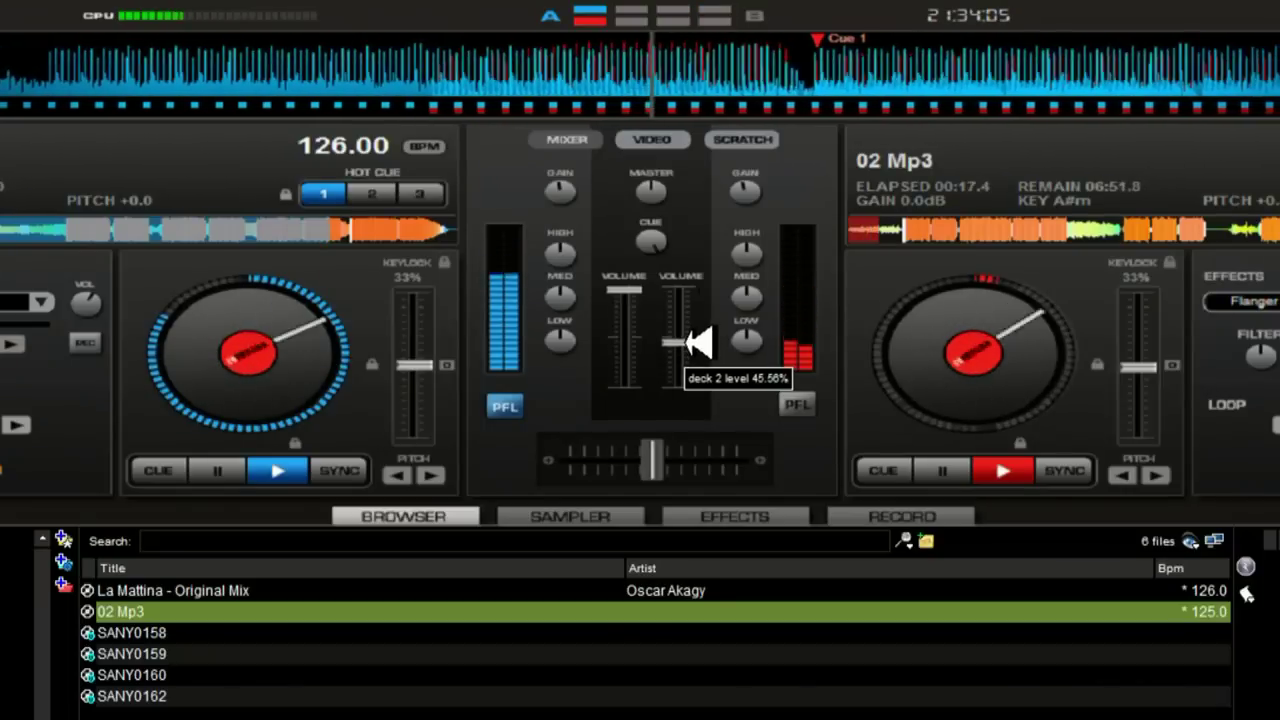
Step: Bring deck 2's volume up gradually to maximum as deck 1 reaches its cue point
left_click_drag(698, 343, 698, 330)
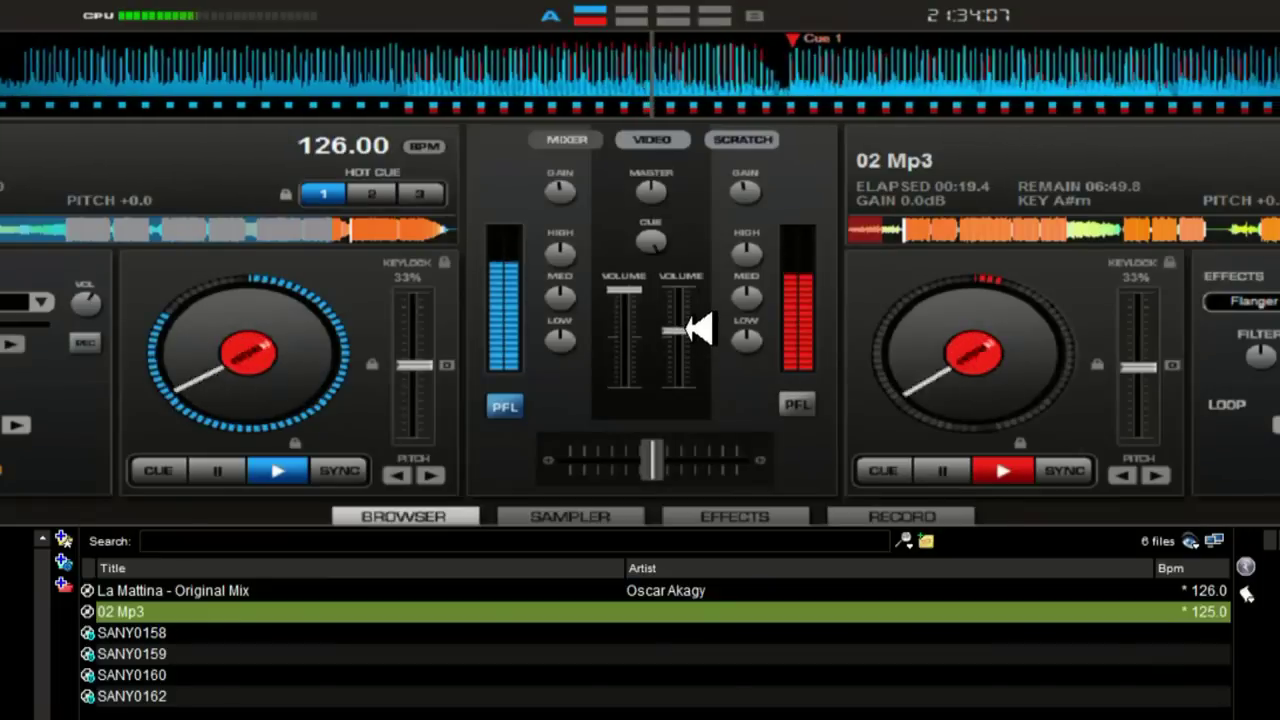
mouse_move(698, 330)
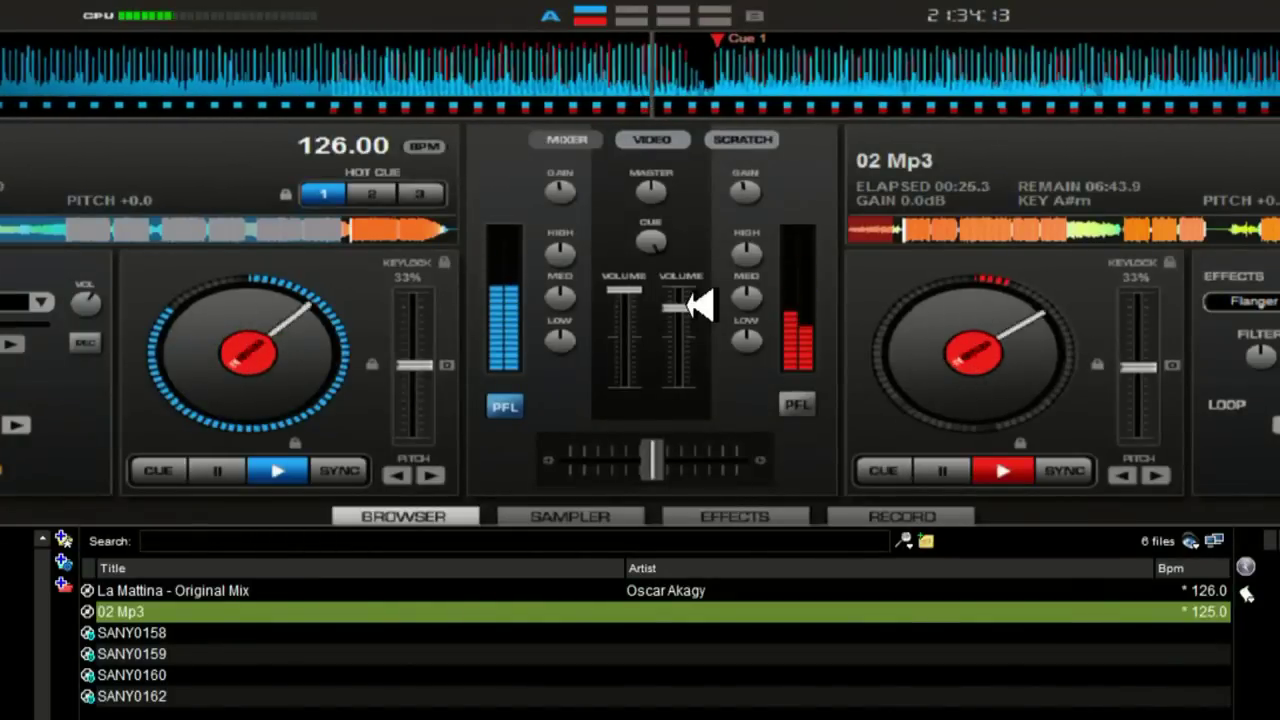
left_click_drag(698, 306, 698, 298)
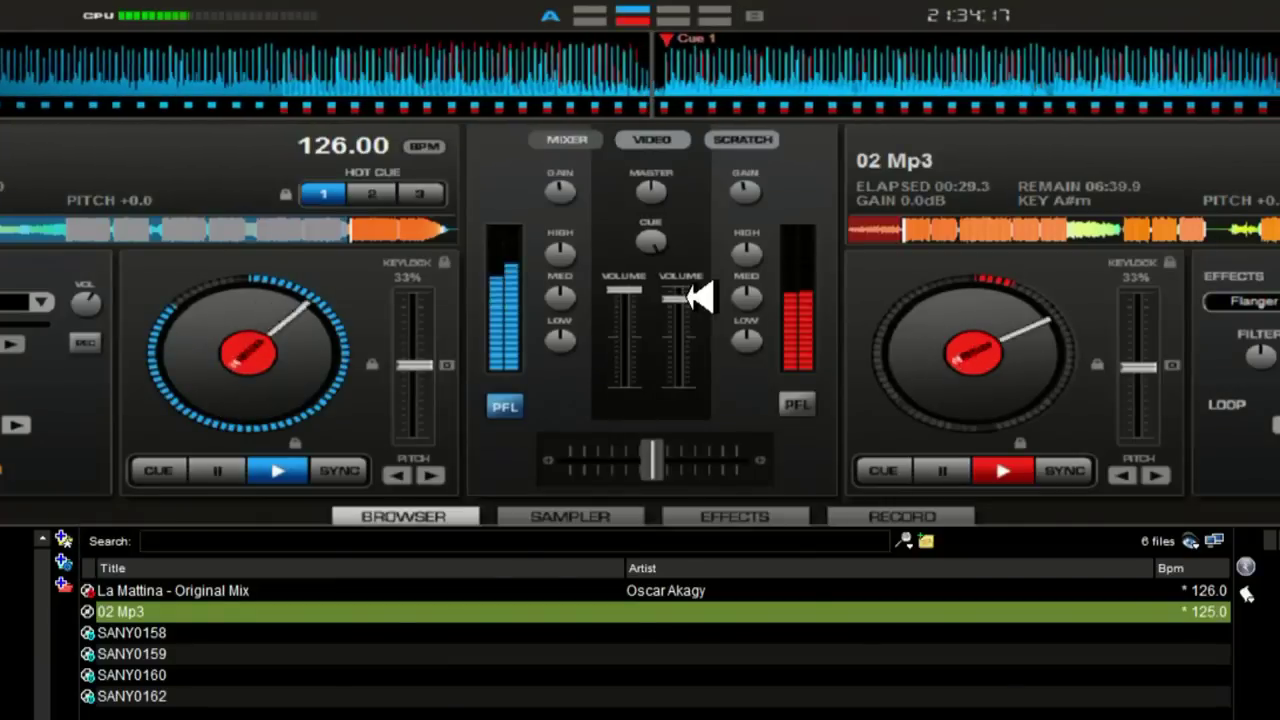
left_click_drag(698, 298, 698, 290)
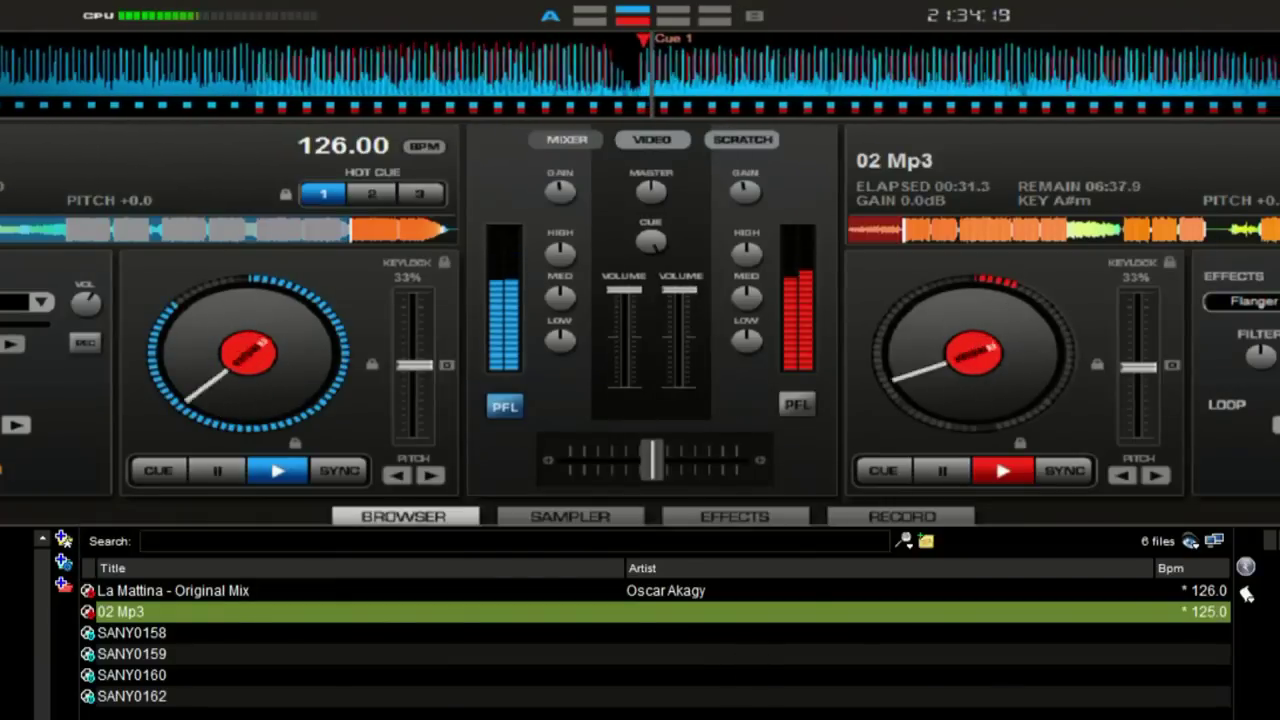